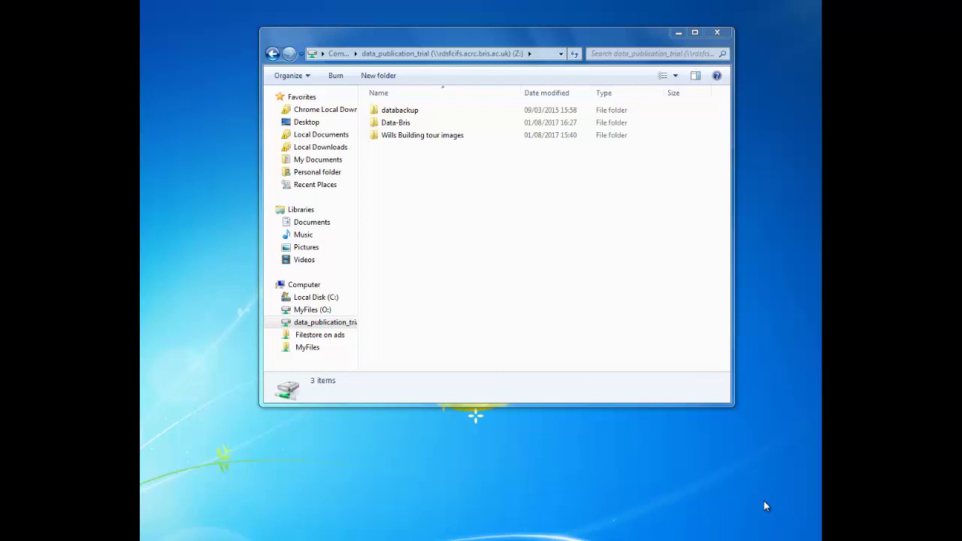
Step: Copy the Wills Building tour images folder and paste it inside the Data-Bris folder
click(442, 136)
right_click(440, 137)
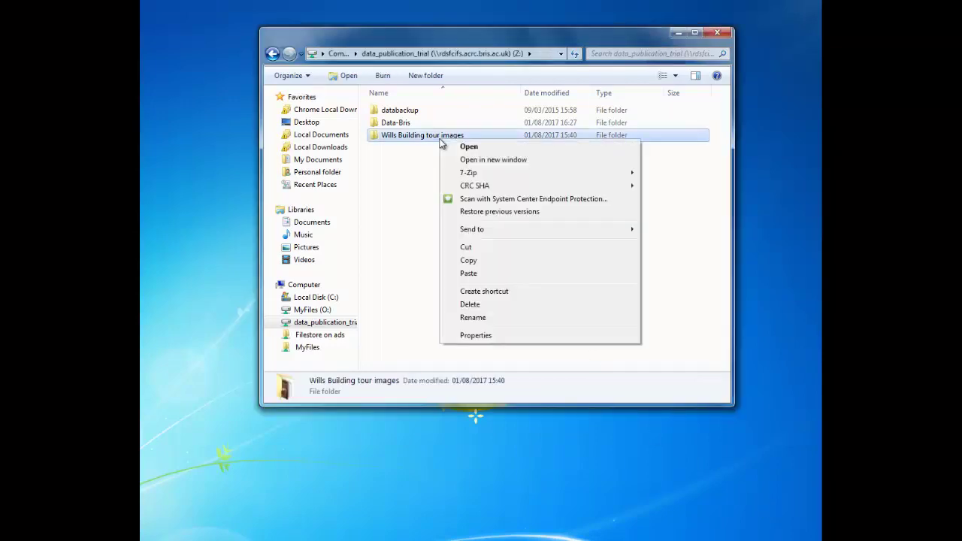
click(468, 261)
double_click(393, 122)
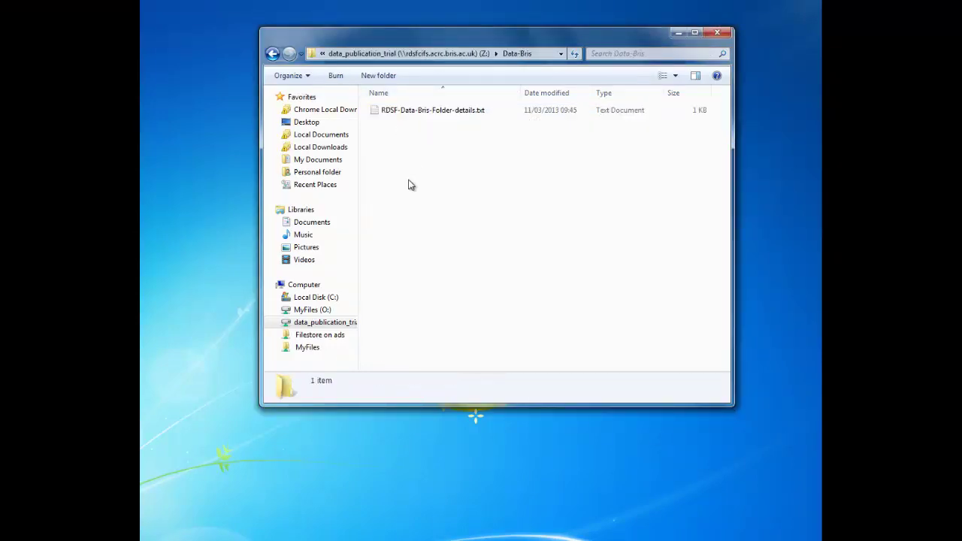
right_click(411, 185)
click(436, 263)
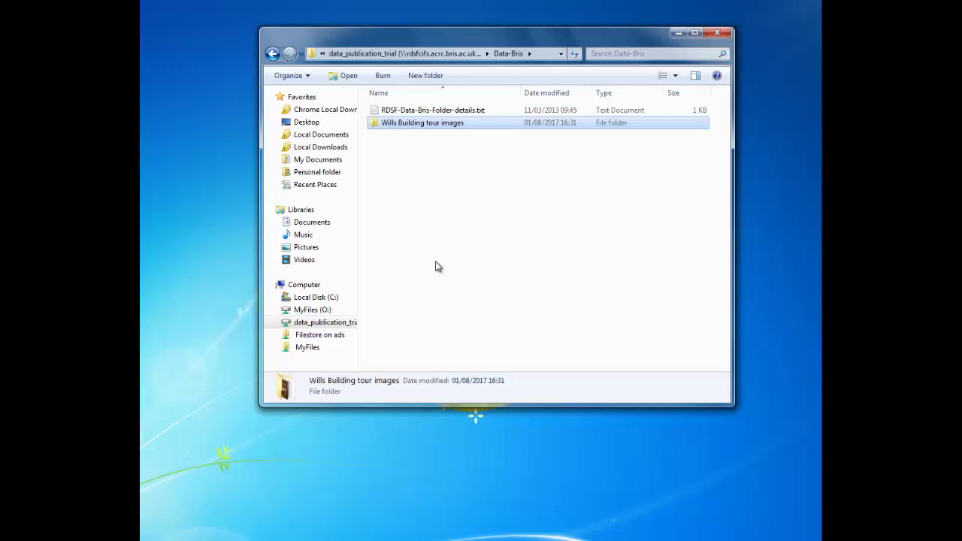
Step: Sign in with your university username and password, declining Chrome's offer to save the password
click(570, 490)
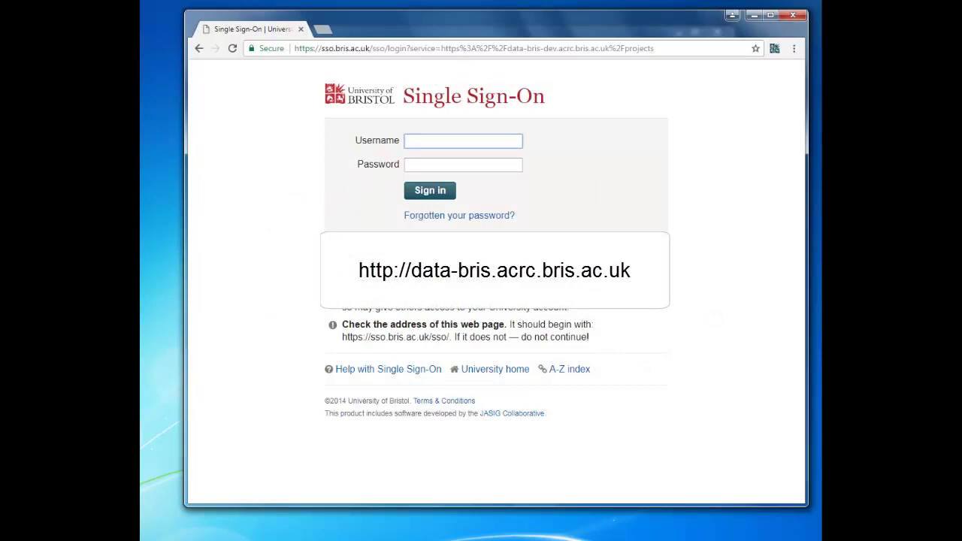
text(zh16097)
key(Tab)
text(•••••••)
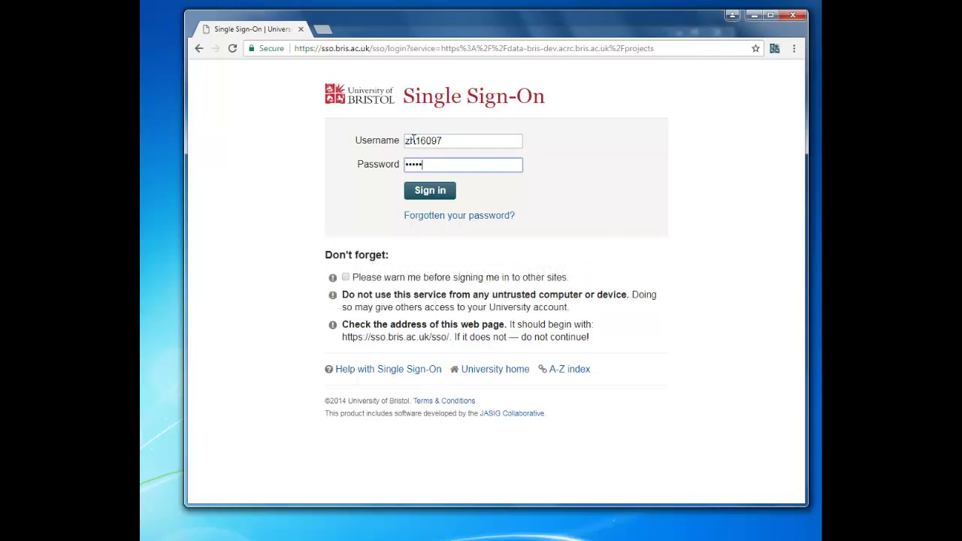
text(••••••••)
key(Return)
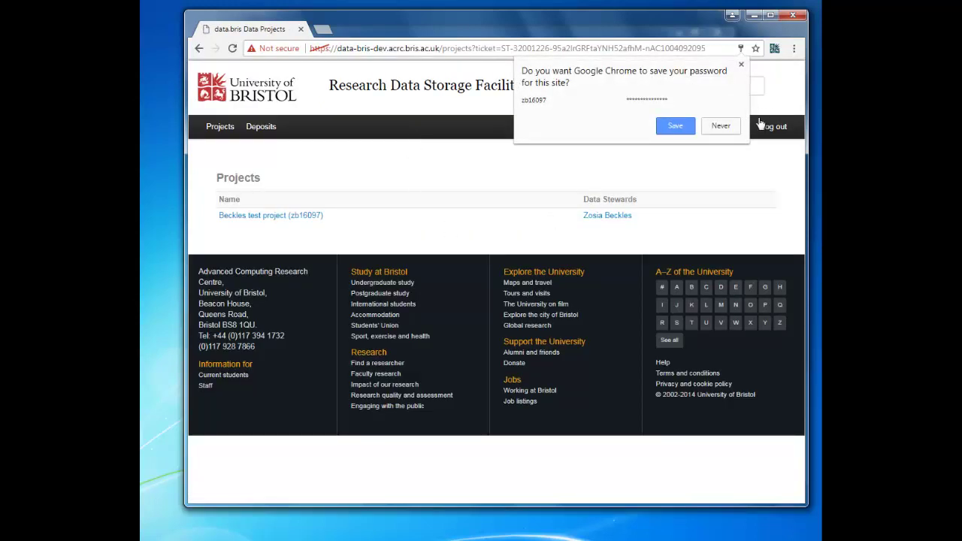
click(719, 126)
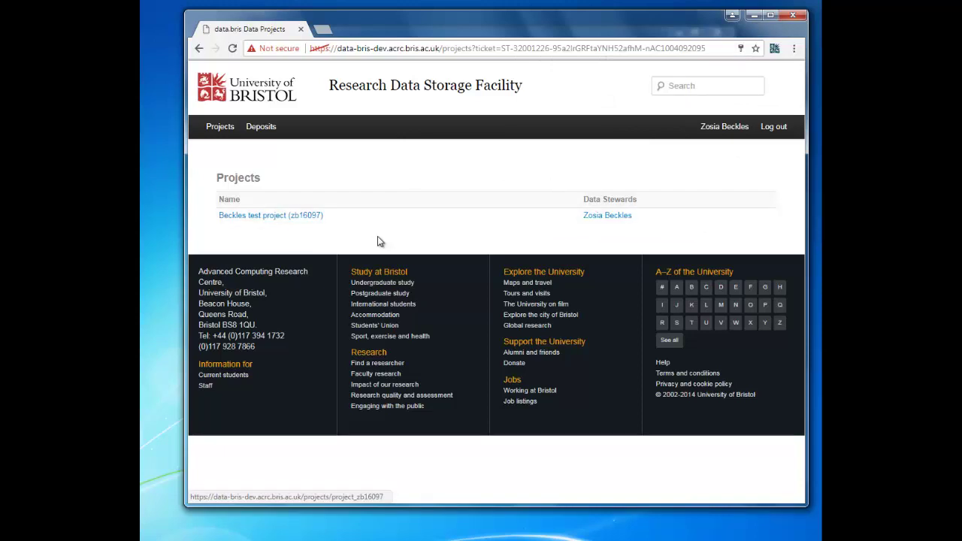
Step: Open the test project and choose 'Deposit data for publication' under Data Publishing
click(291, 218)
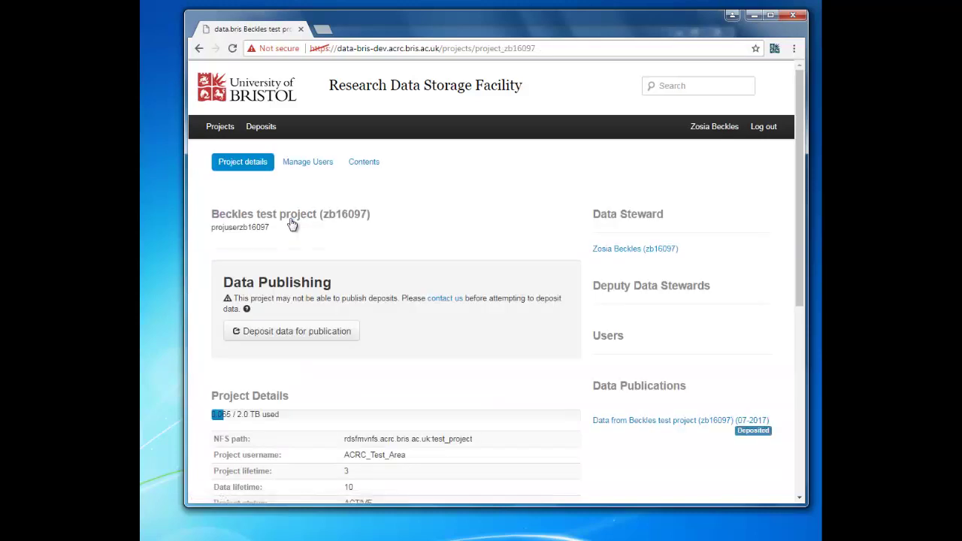
click(306, 340)
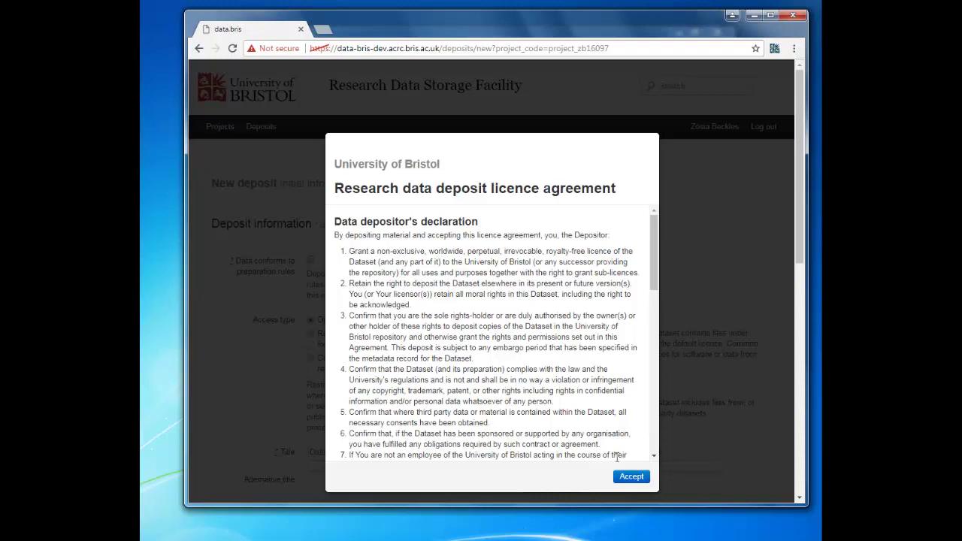
Step: Accept the deposit licence agreement and confirm the data conforms to preparation rules
click(632, 479)
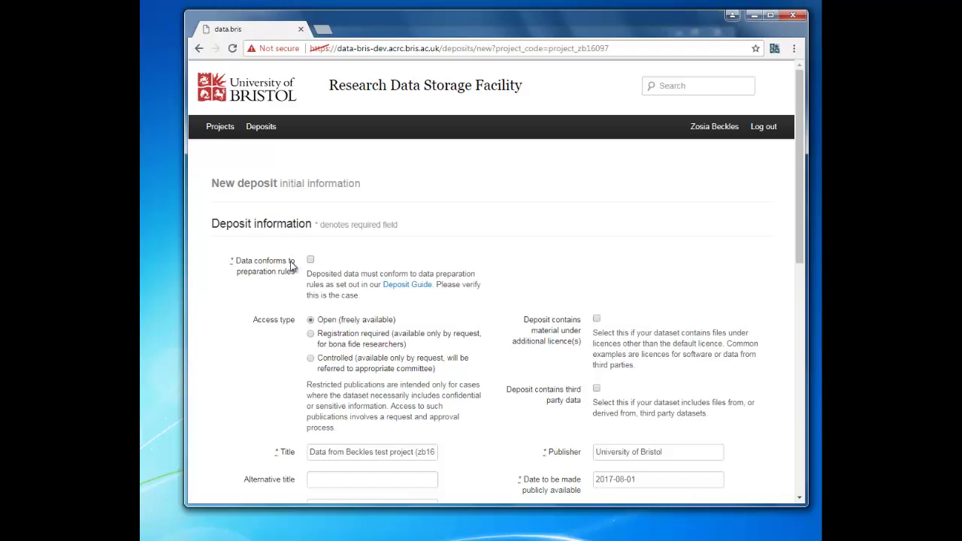
scroll(286, 456, down, 1)
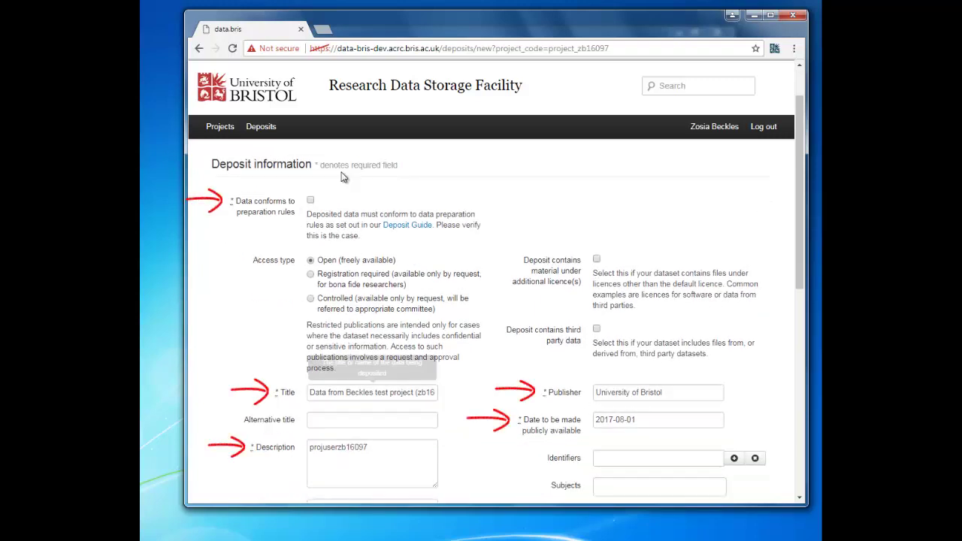
click(310, 201)
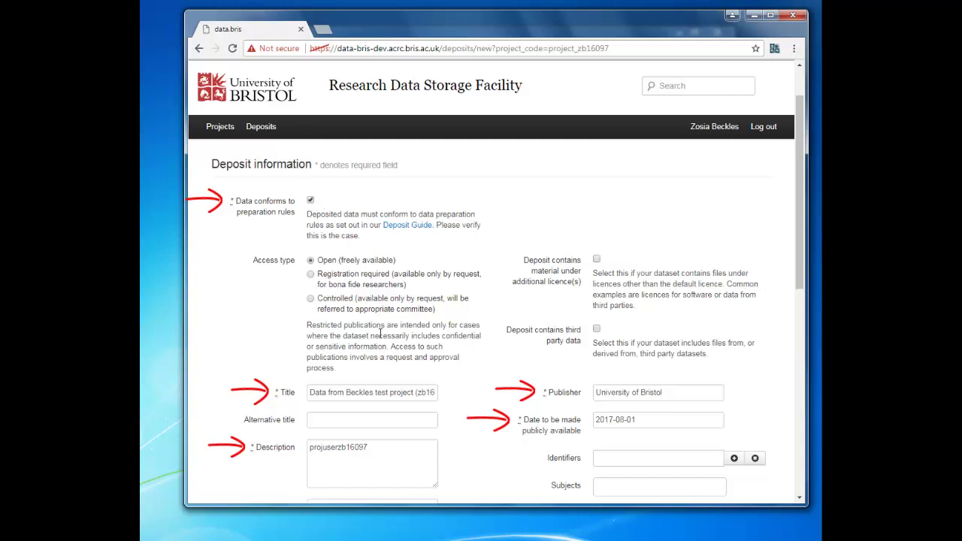
Step: Title the deposit 'Wills Building tour images', describe it as 'Images of the interior of the Wills Building', and save
triple_click(395, 392)
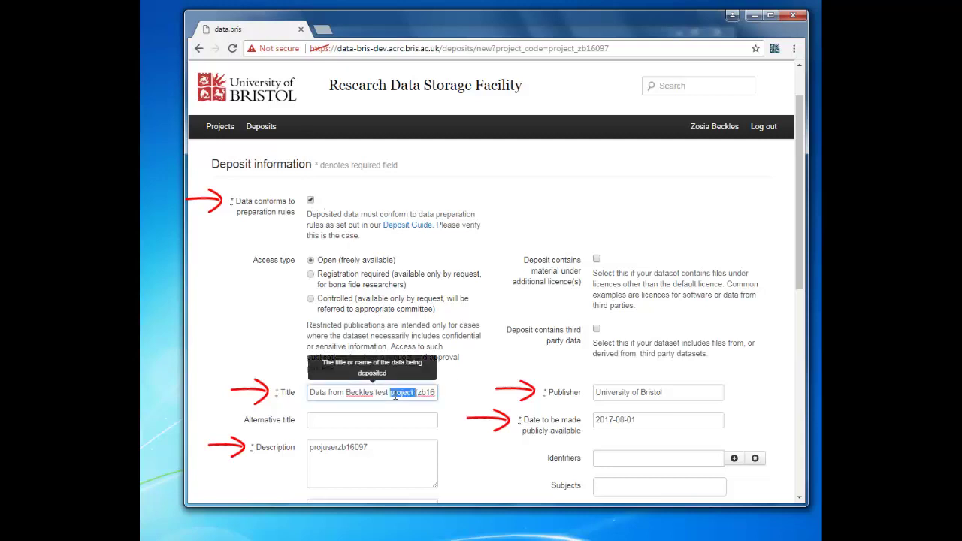
text(Wills Building )
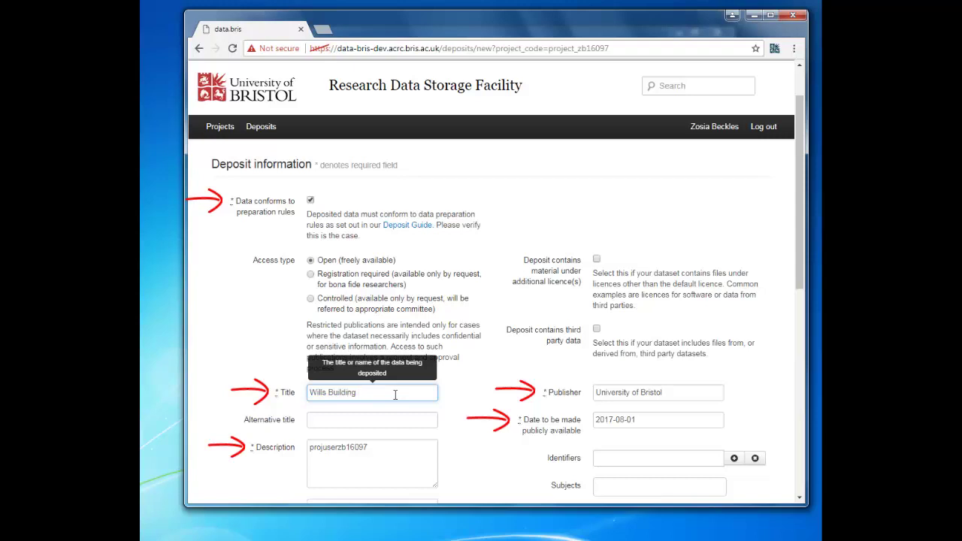
text(tour images)
triple_click(361, 450)
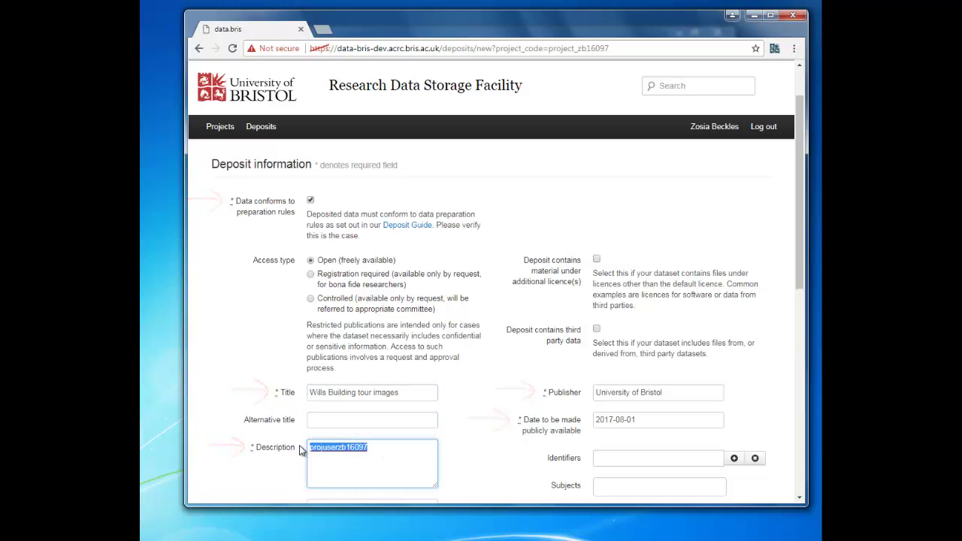
text(Images of the int)
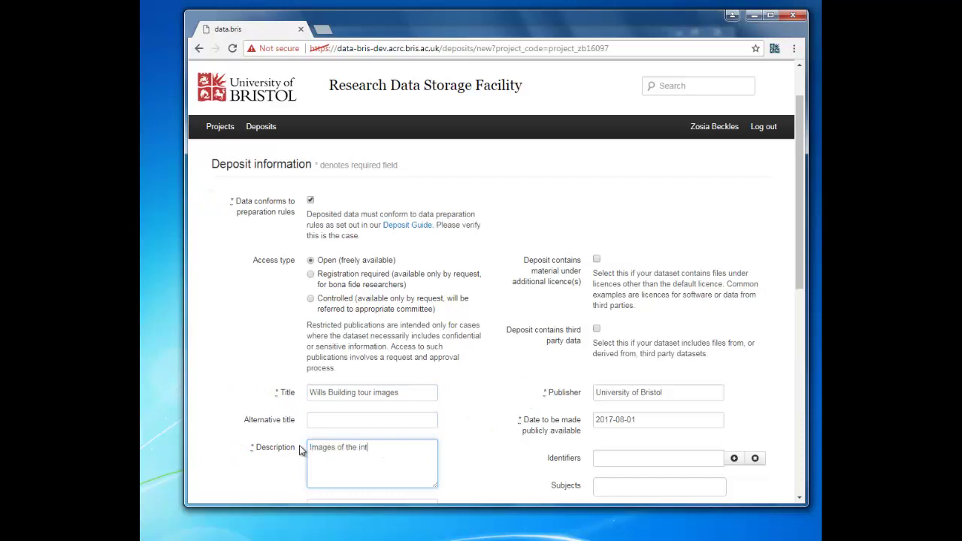
text(erior of the Wills Building)
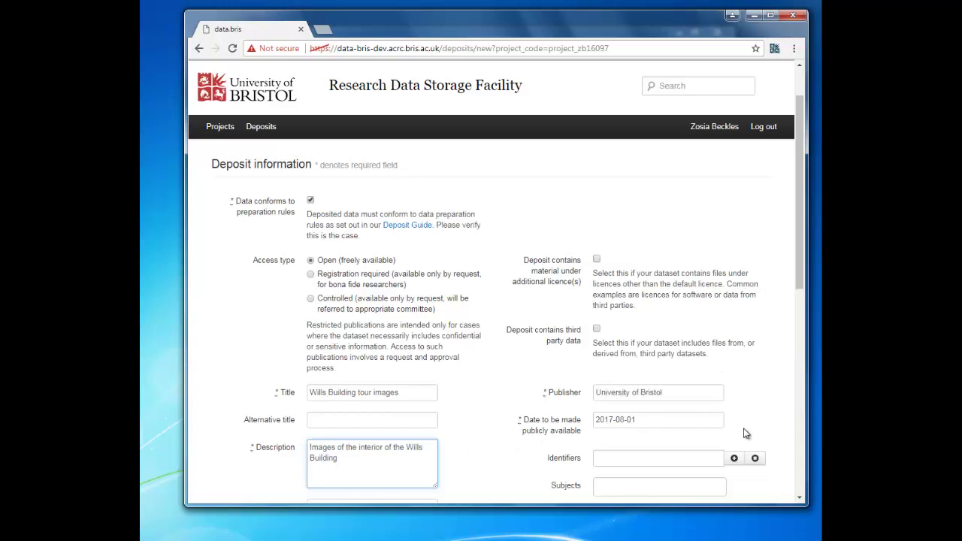
scroll(745, 433, down, 4)
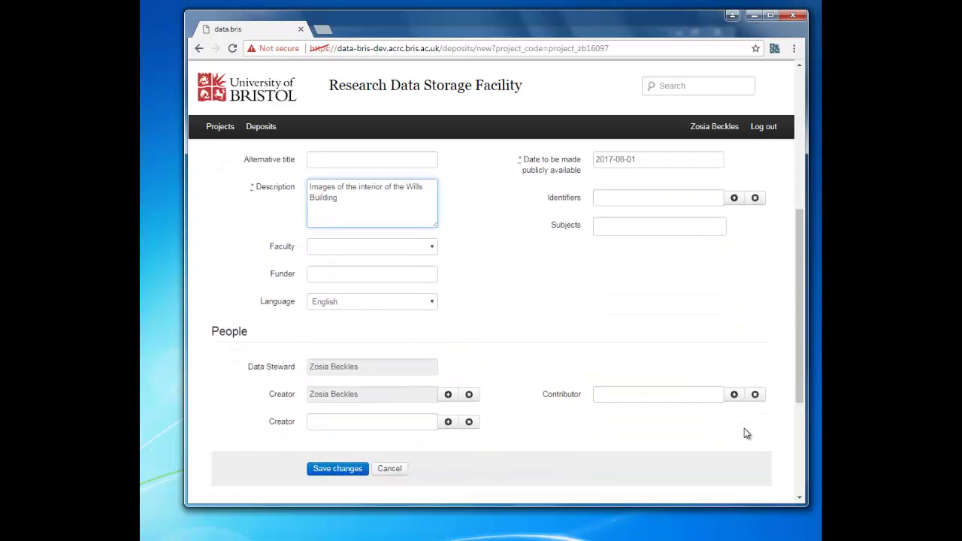
scroll(744, 433, down, 1)
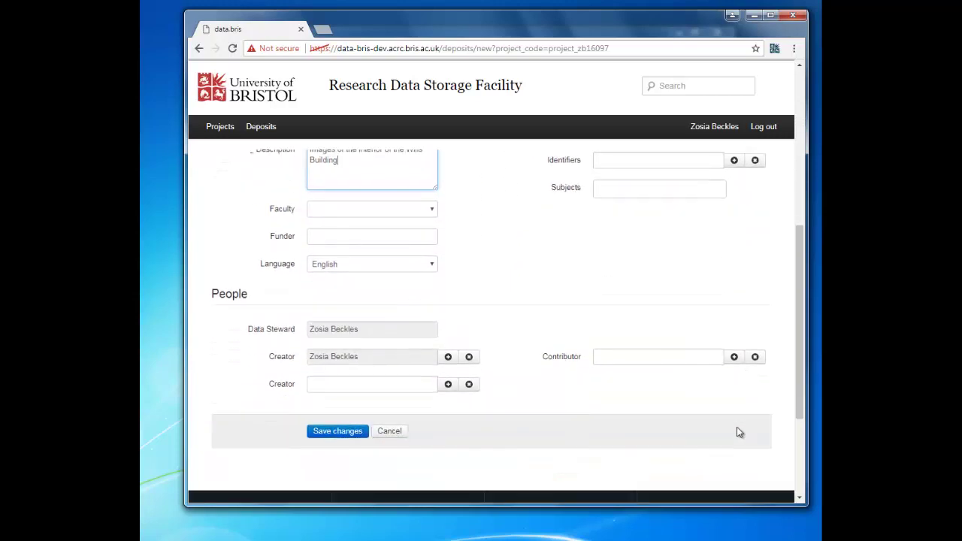
click(340, 431)
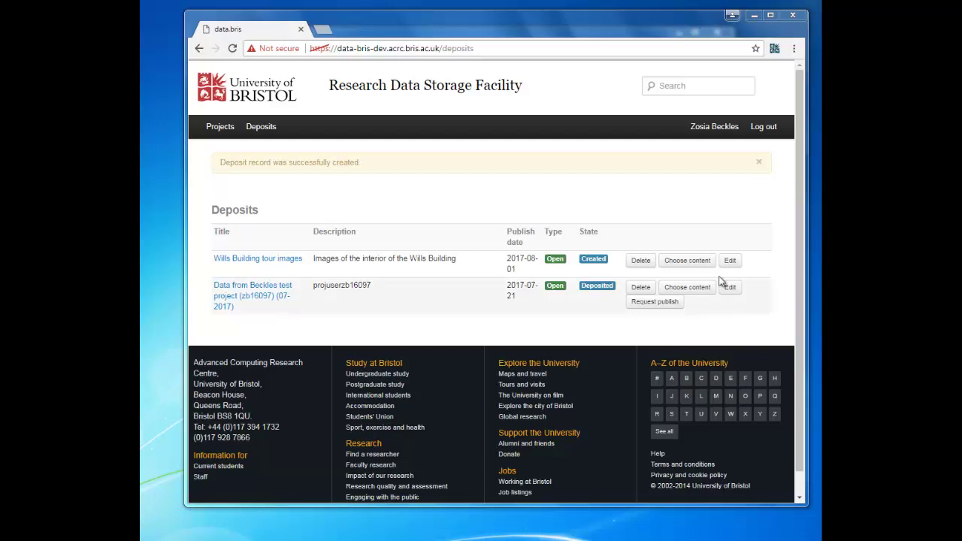
Step: Choose content for the Wills Building tour images deposit from the Deposits list
click(687, 261)
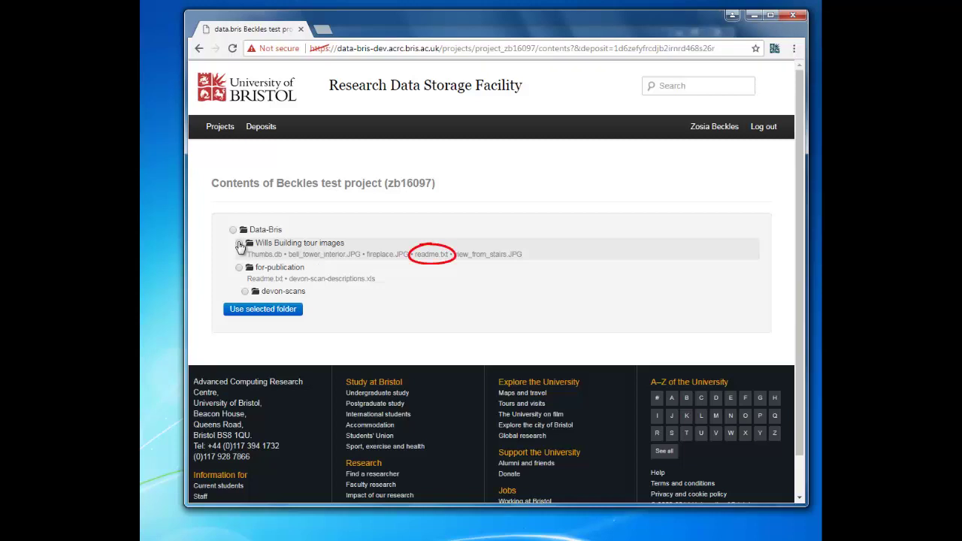
Step: Select the Wills Building tour images folder under Data-Bris
click(240, 244)
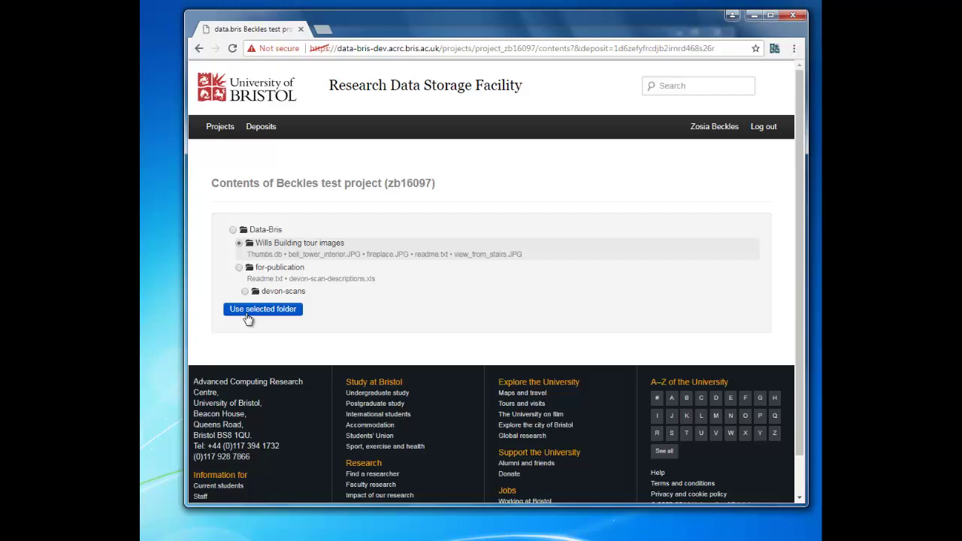
Step: Use the selected folder as content, then request and confirm publication of the Wills Building deposit
click(248, 318)
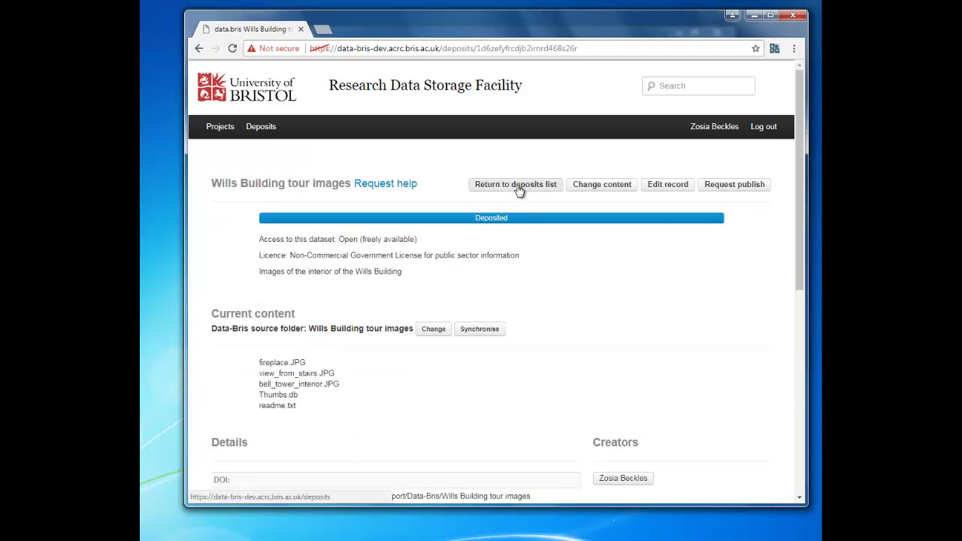
click(518, 186)
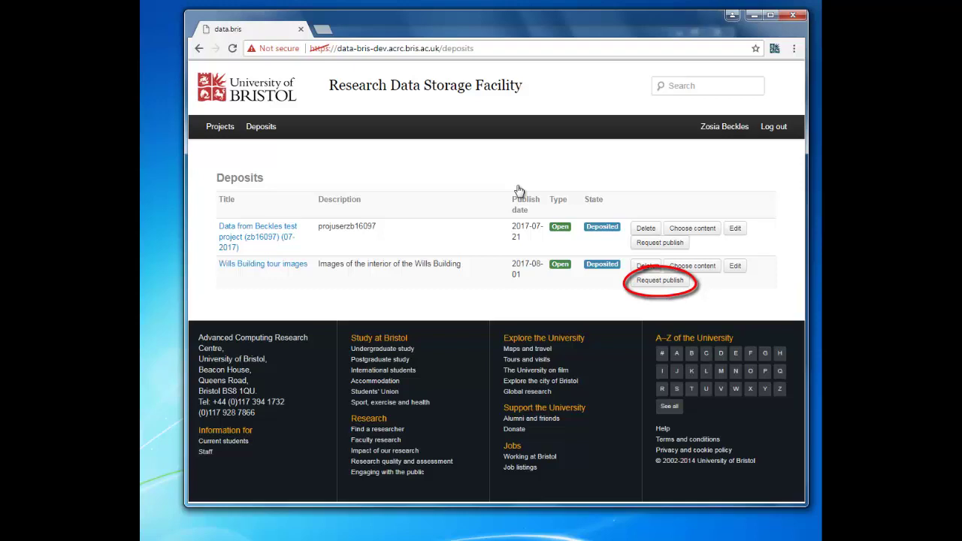
click(660, 280)
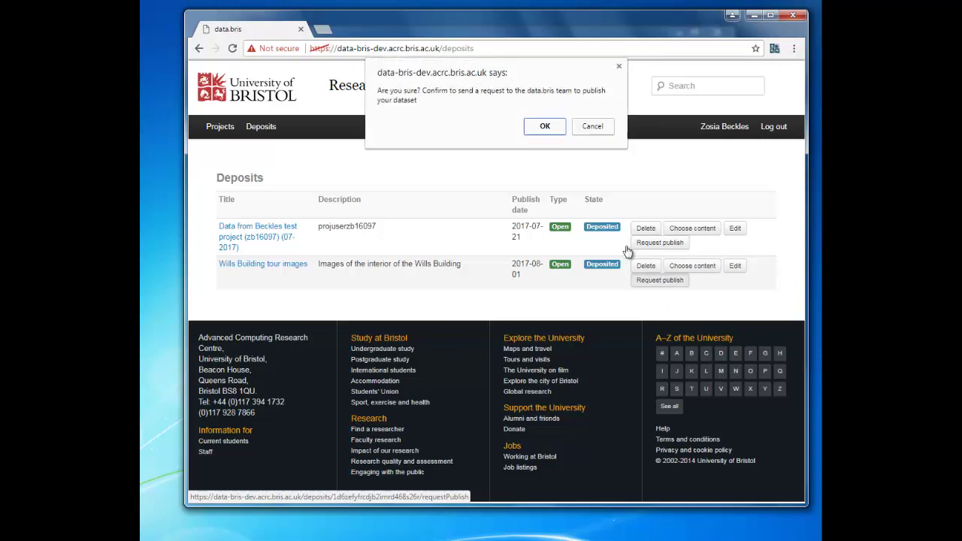
click(543, 128)
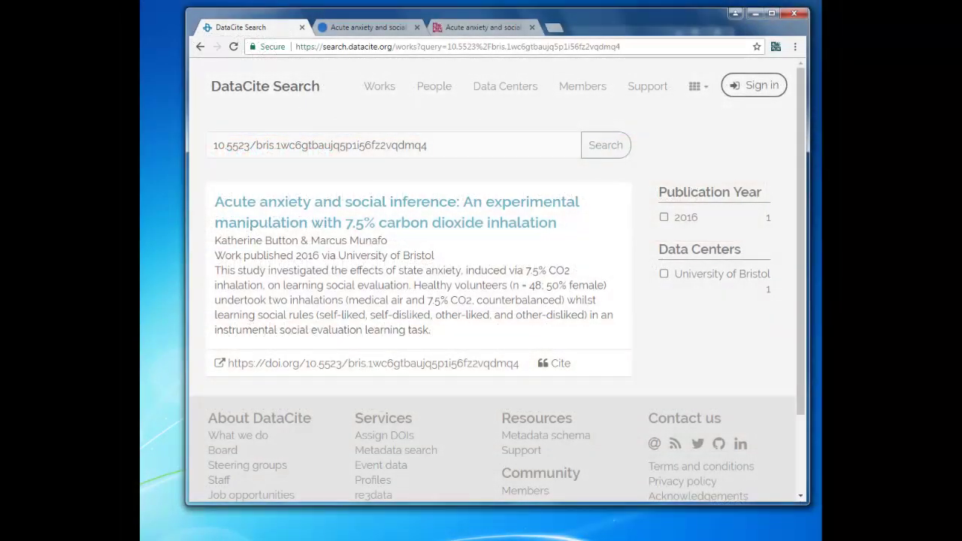
Step: View the Acute anxiety and social inference dataset on data.bris, then on Explore Bristol Research
click(351, 30)
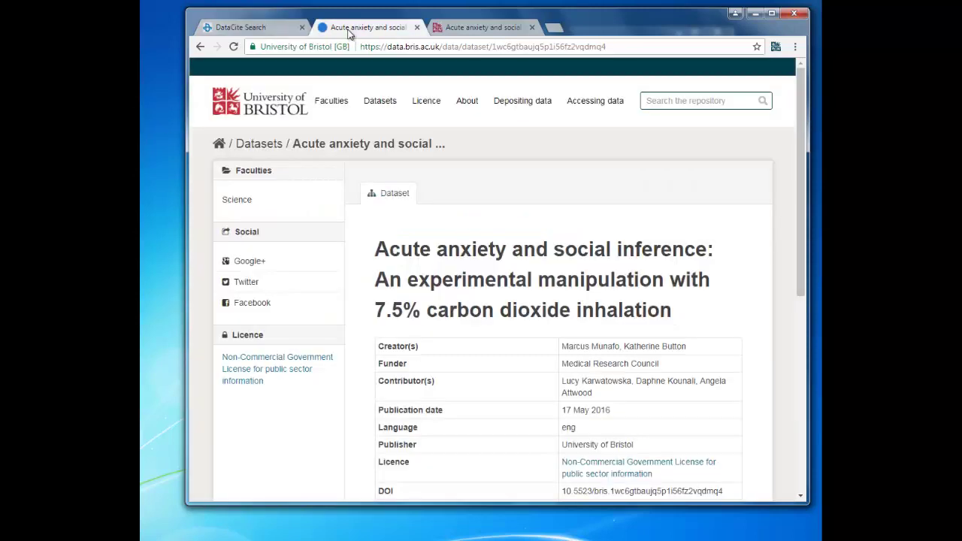
click(461, 27)
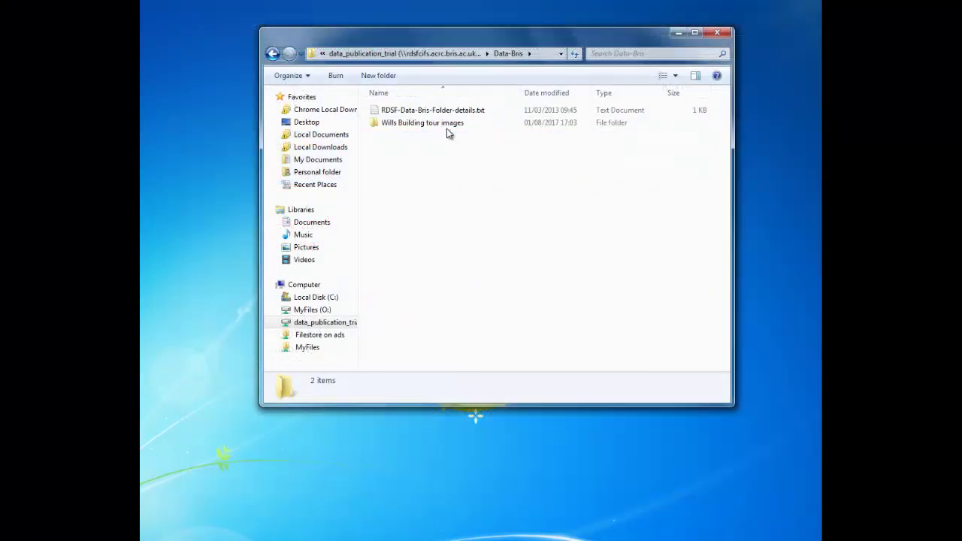
Step: Delete the Wills Building tour images folder from Data-Bris and confirm the deletion
right_click(412, 123)
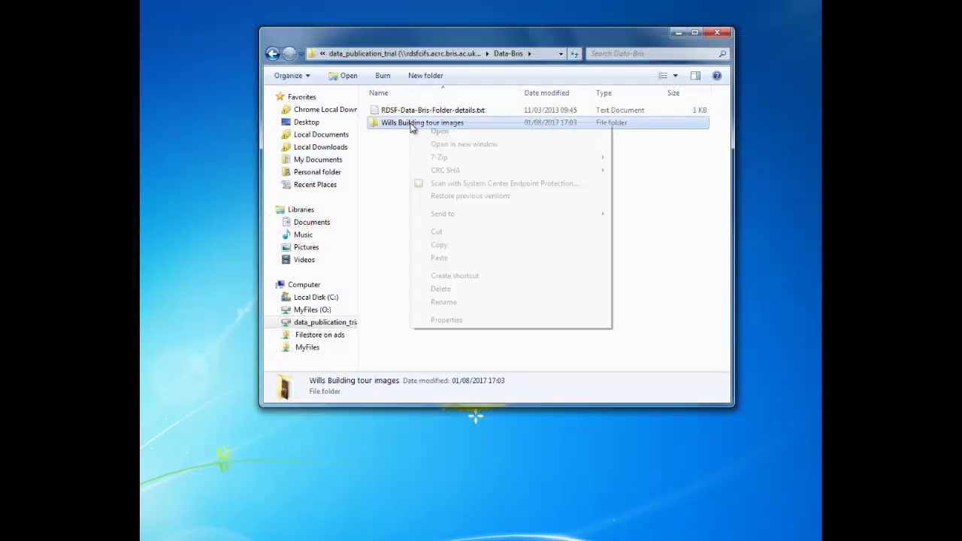
click(451, 290)
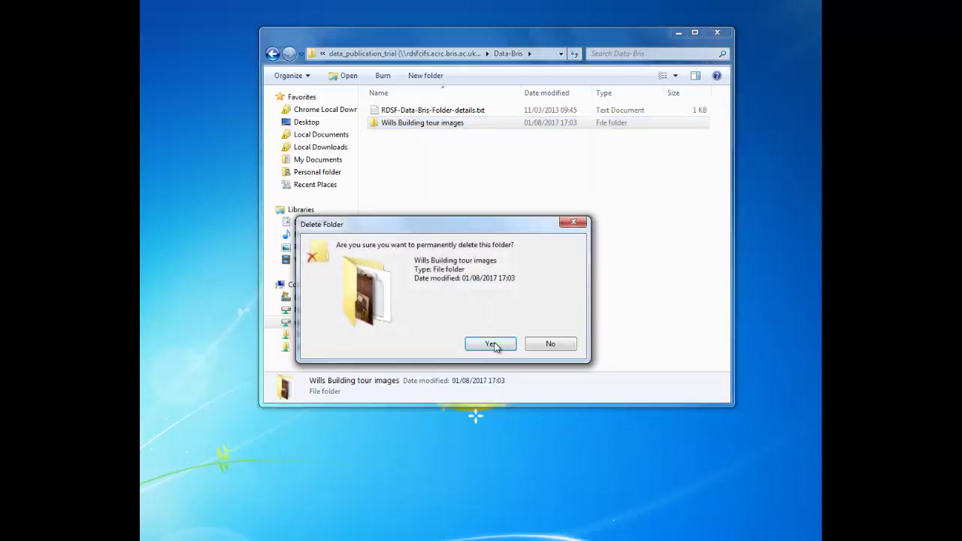
click(497, 345)
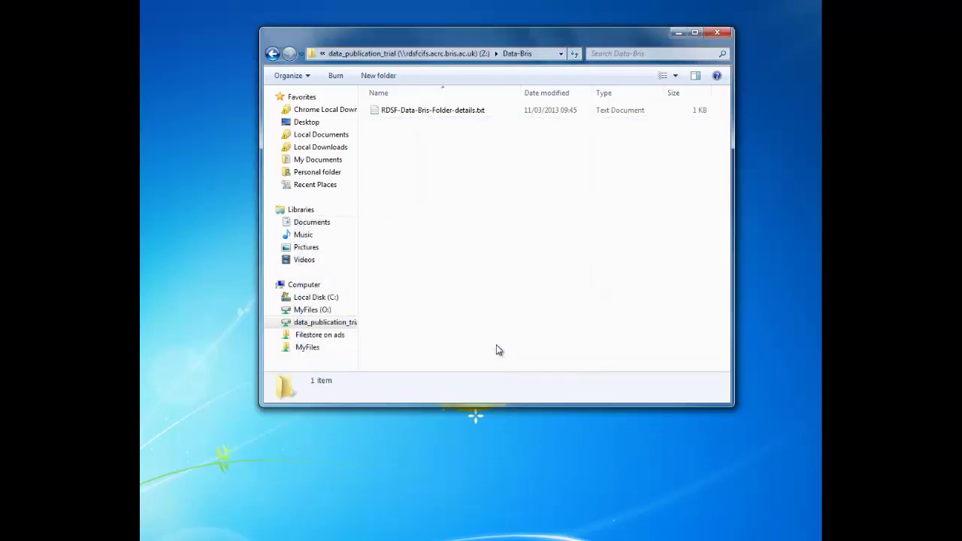